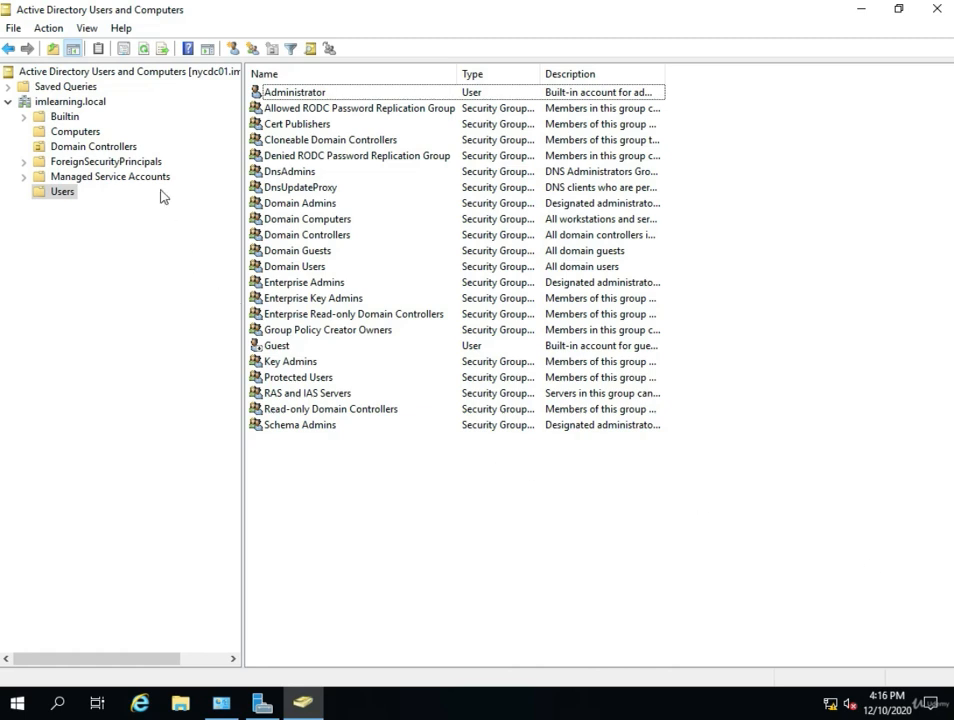
# - Start creating a new user in the imlearning.local Users container
pyautogui.click(80, 104)
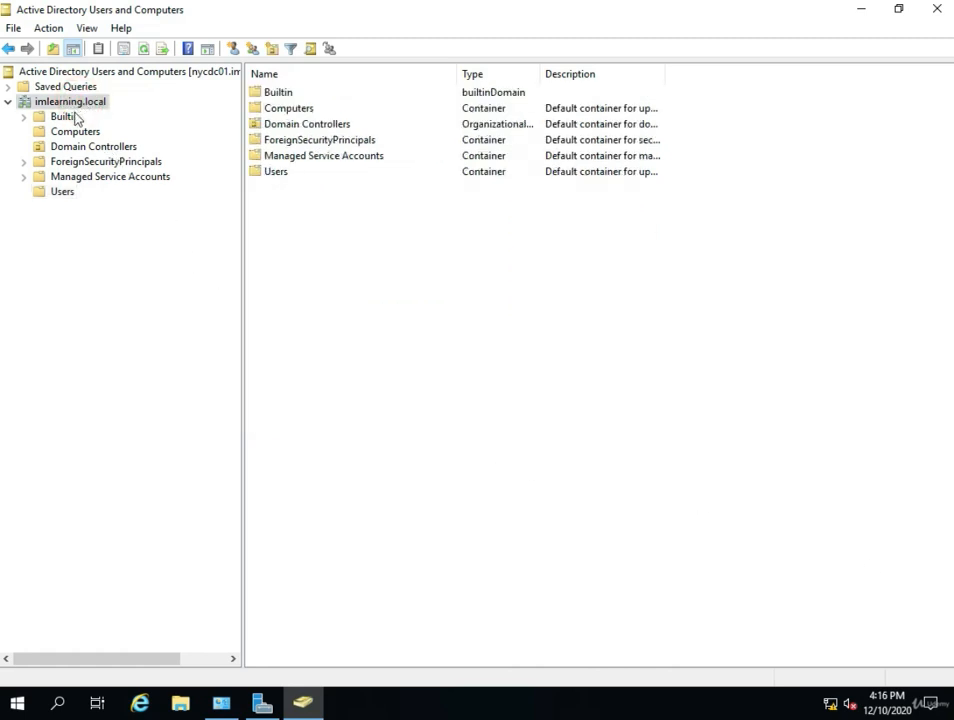
pyautogui.click(61, 193)
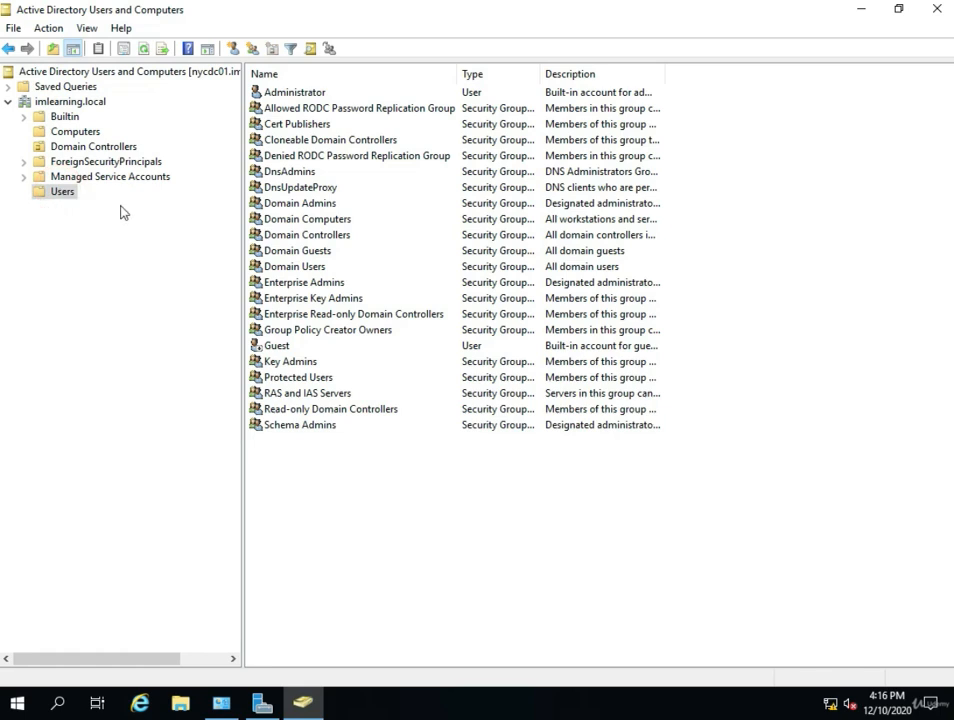
pyautogui.rightClick(305, 494)
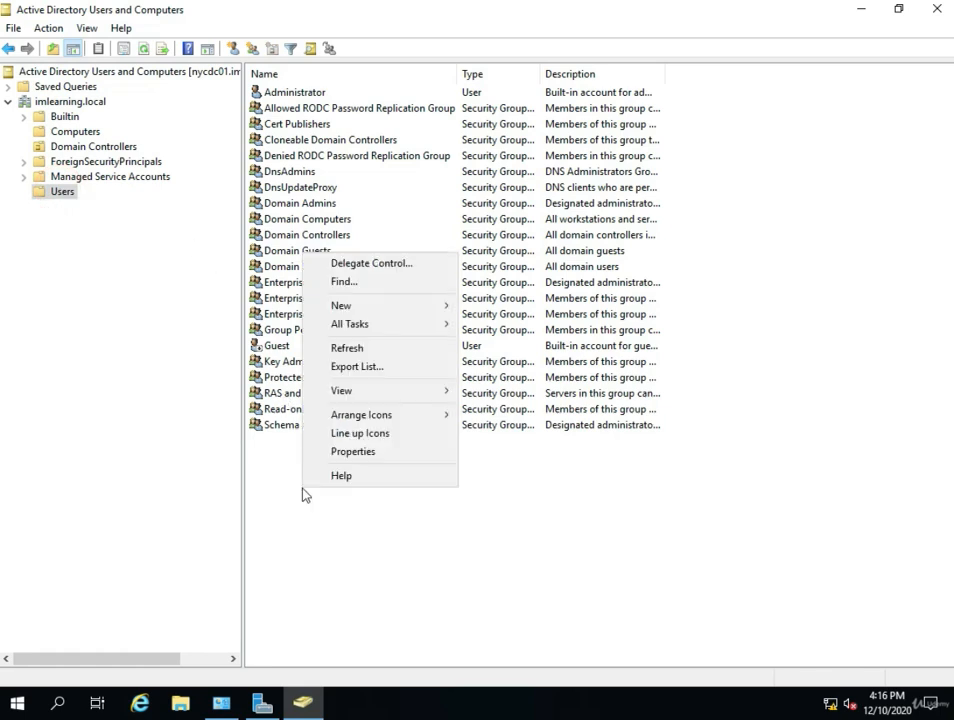
pyautogui.click(362, 305)
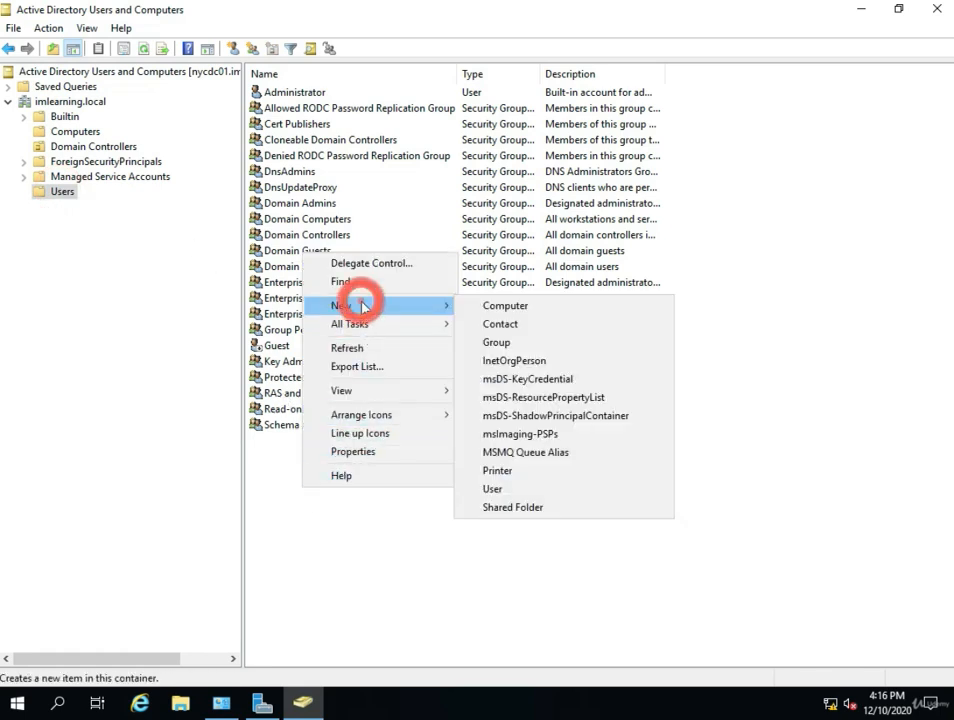
pyautogui.click(499, 488)
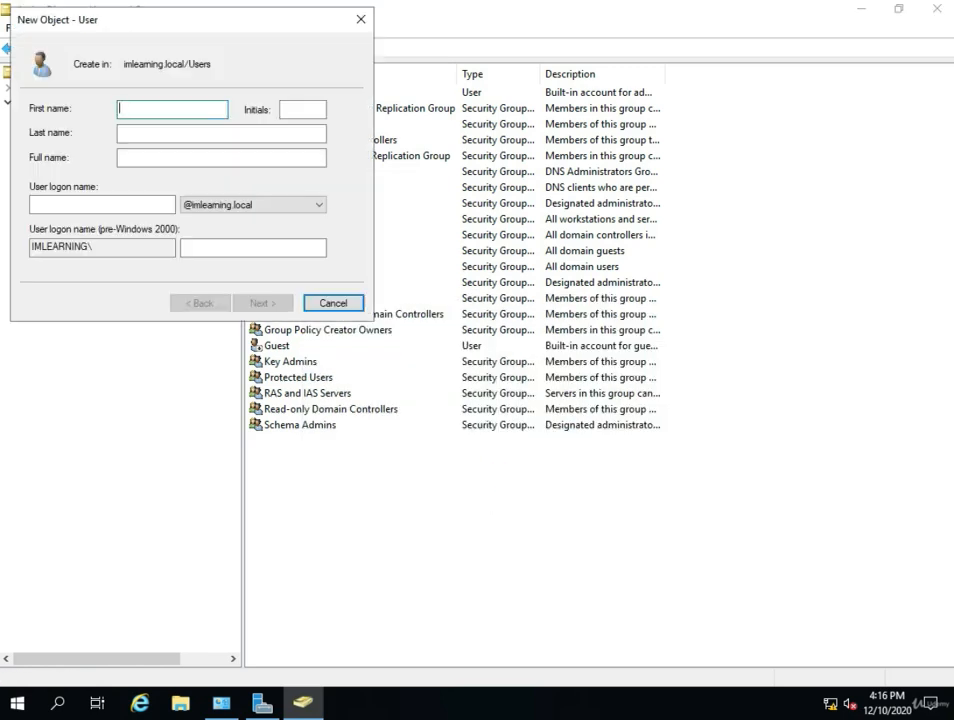
pyautogui.moveTo(225, 27); pyautogui.dragTo(460, 203)
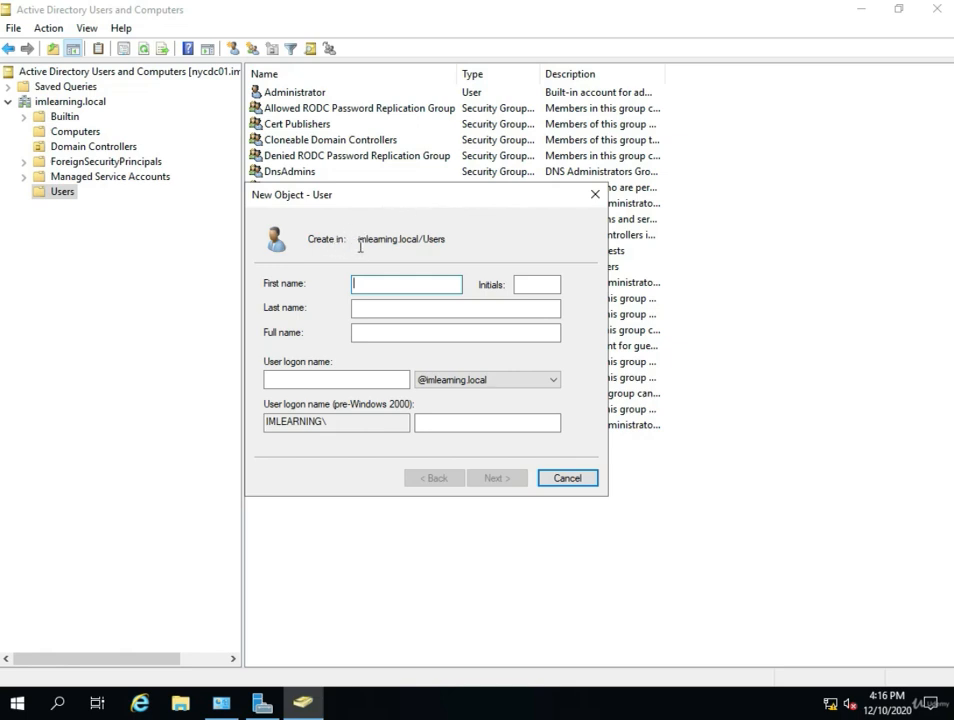
pyautogui.moveTo(359, 243); pyautogui.dragTo(419, 243)
pyautogui.click(428, 238)
# - Enter the user's first name, last name and logon name, then continue to the password page
pyautogui.click(399, 277)
pyautogui.click(397, 302)
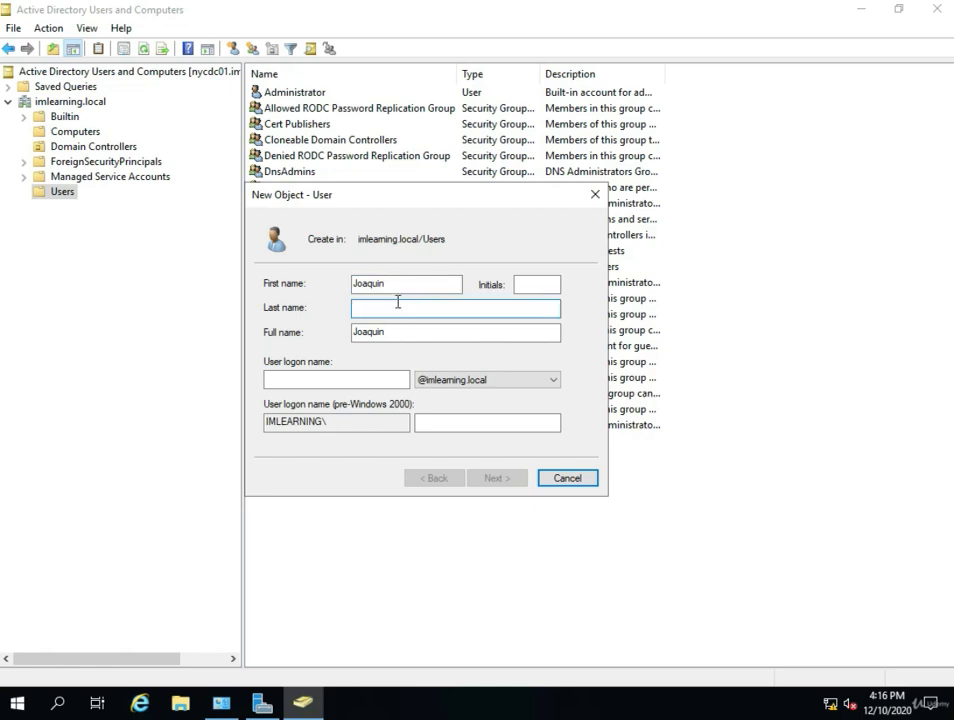
pyautogui.click(336, 374)
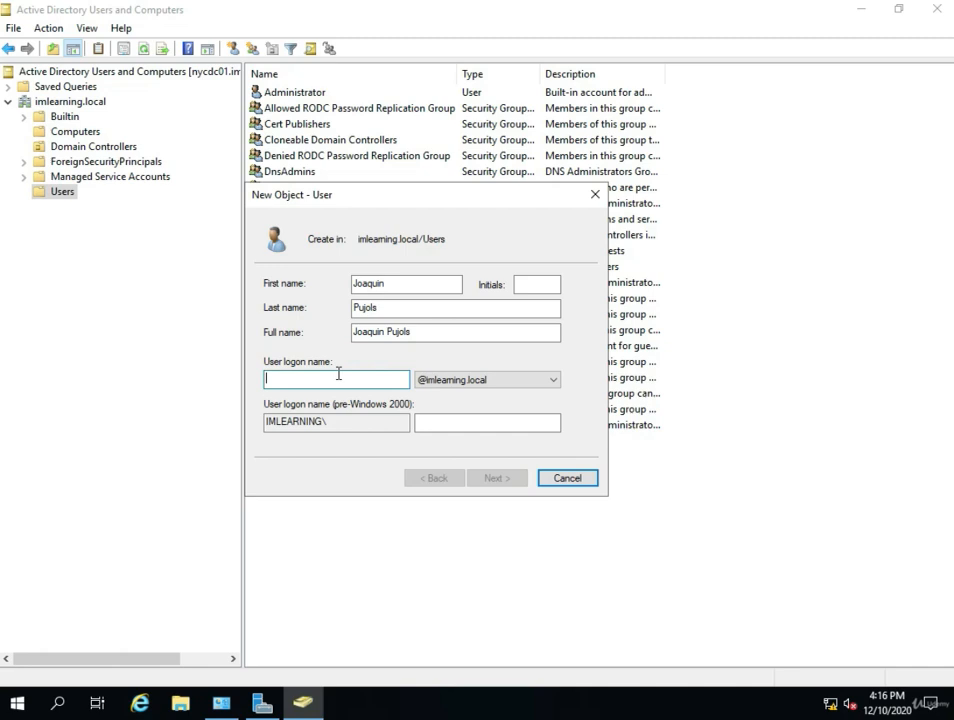
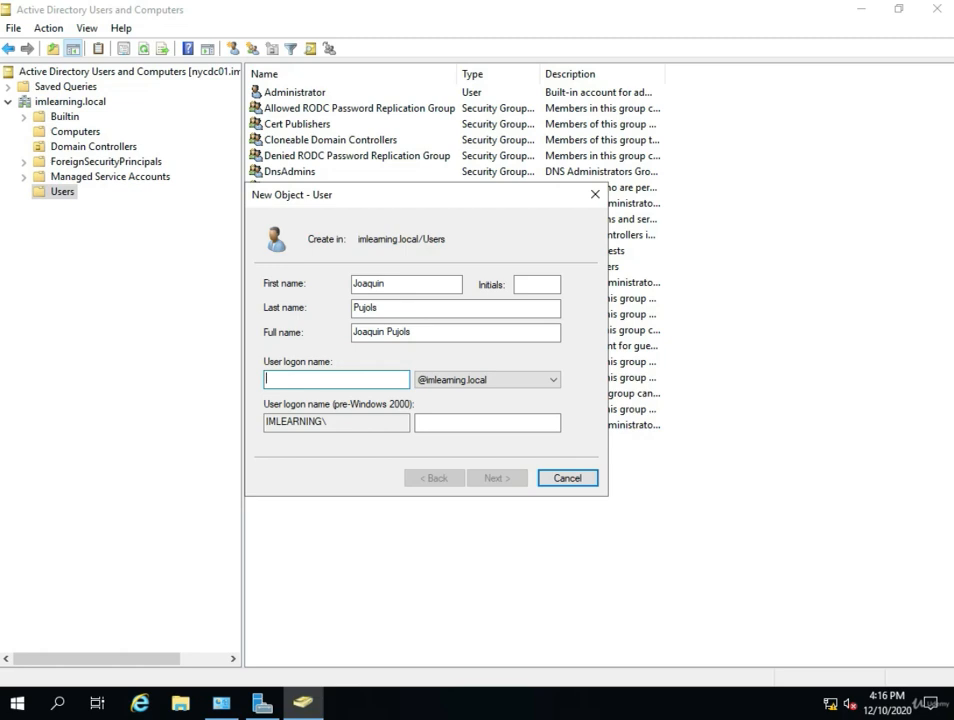
pyautogui.write('jo')
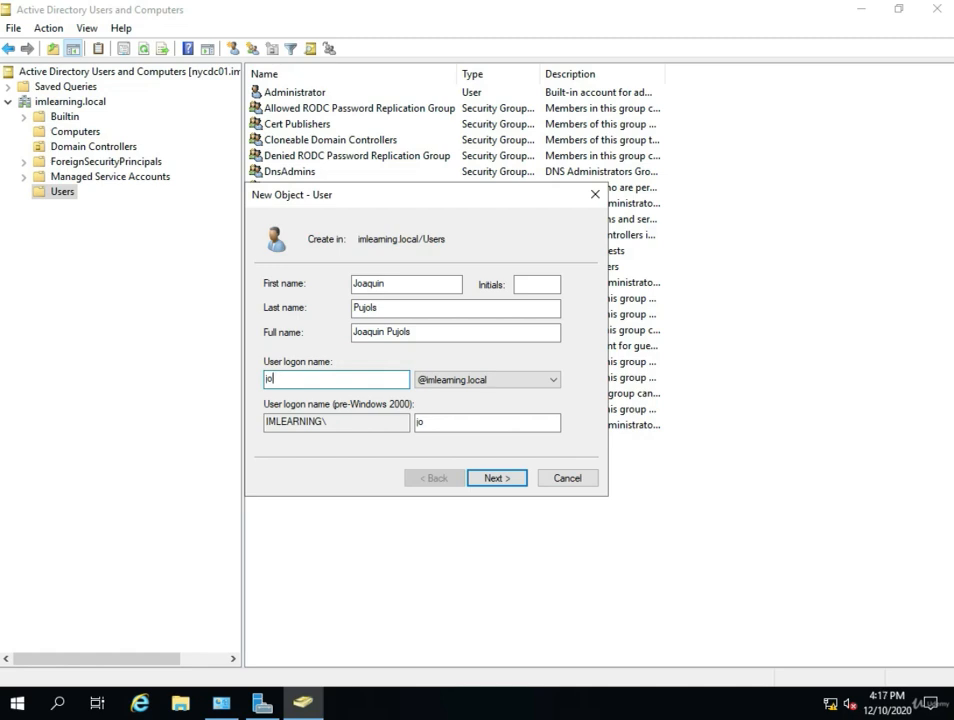
pyautogui.press('BackSpace')
pyautogui.press('BackSpace')
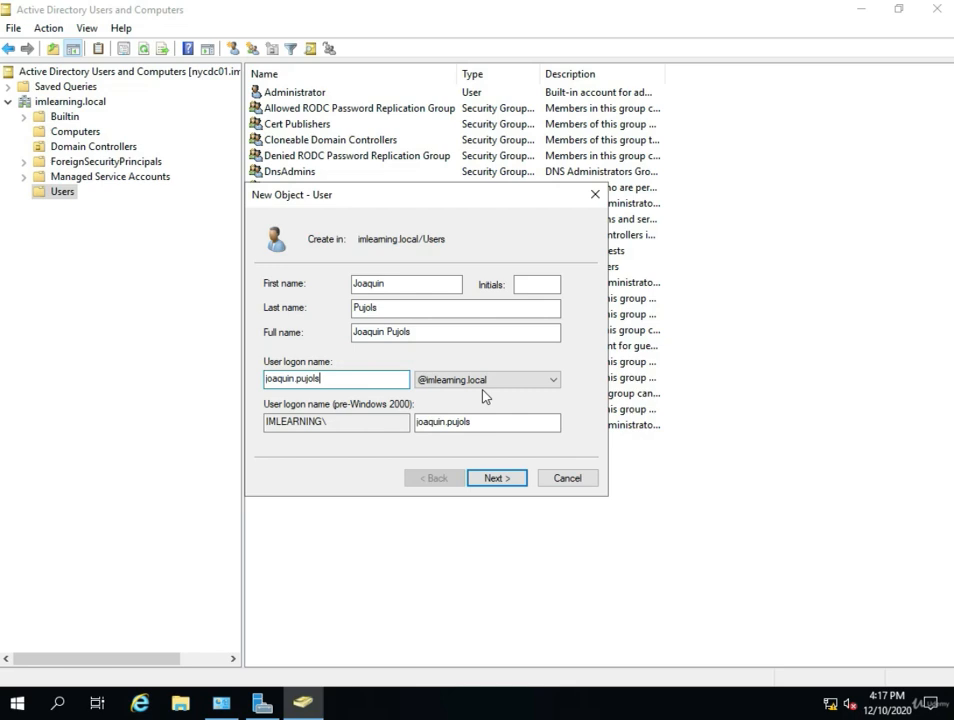
pyautogui.click(490, 477)
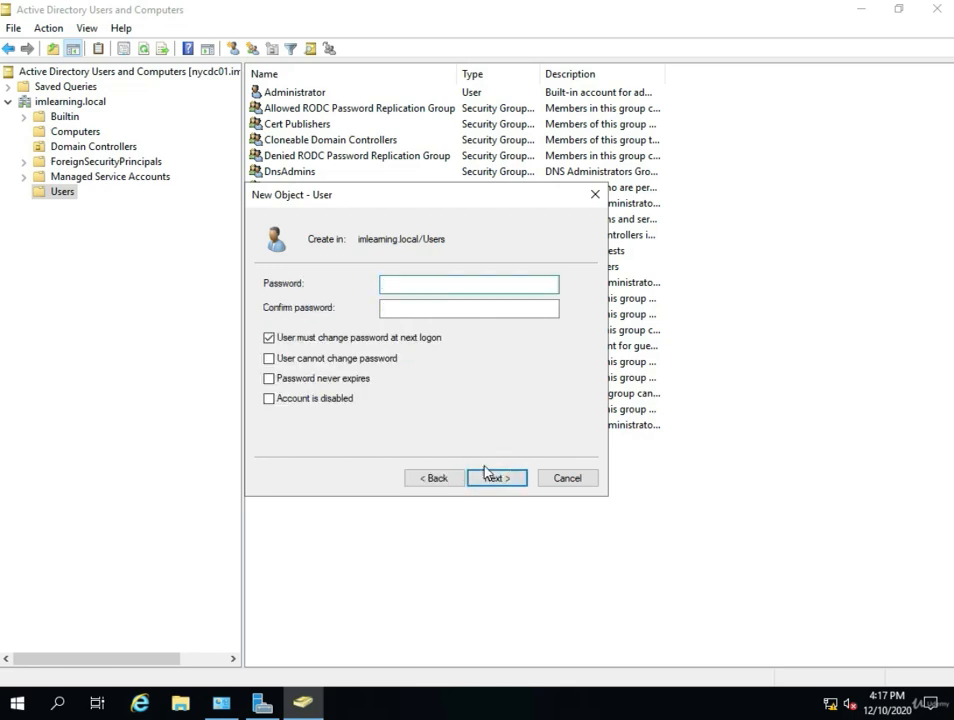
# - Enter and confirm the new user's password
pyautogui.write('••••••••')
pyautogui.click(428, 312)
pyautogui.write('•••')
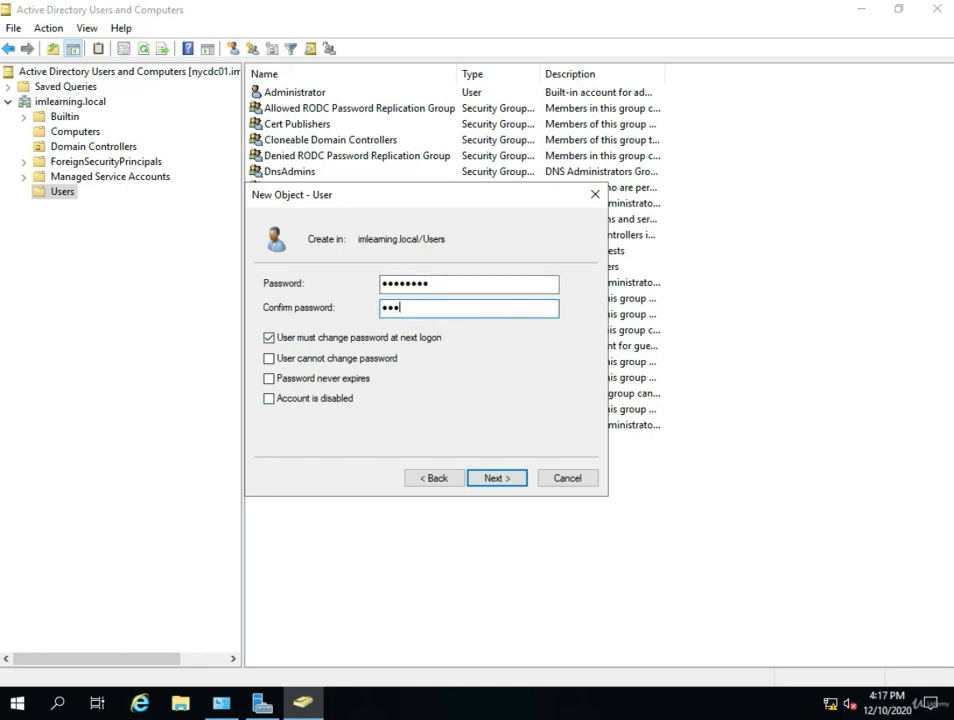
pyautogui.write('•••••')
# - Require a password change at next logon, leave expiry on, and finish creating the account
pyautogui.click(268, 380)
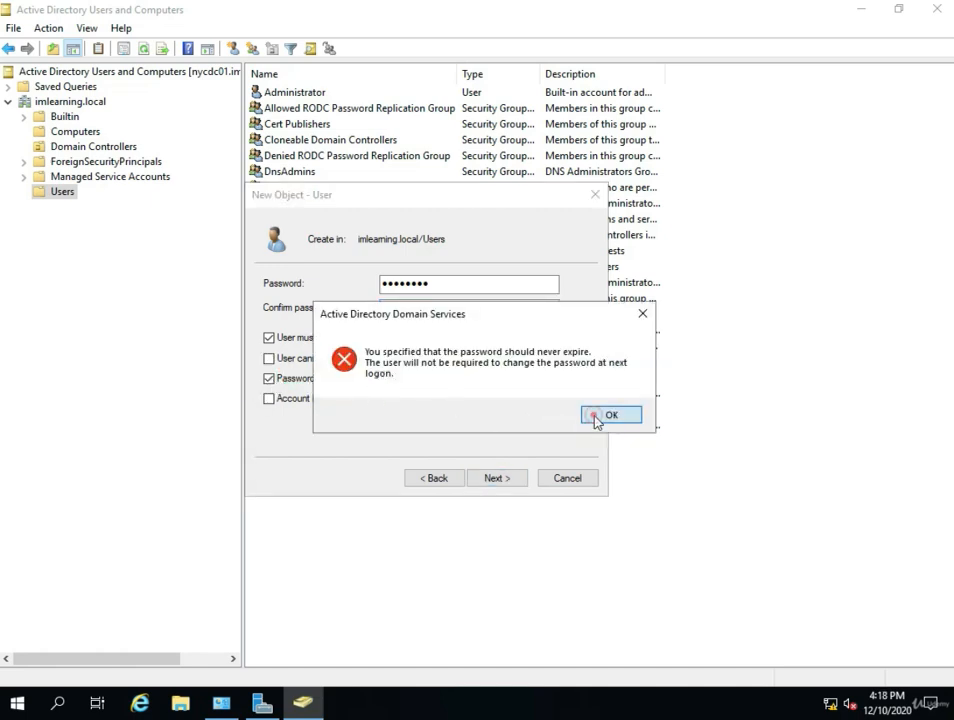
pyautogui.click(594, 416)
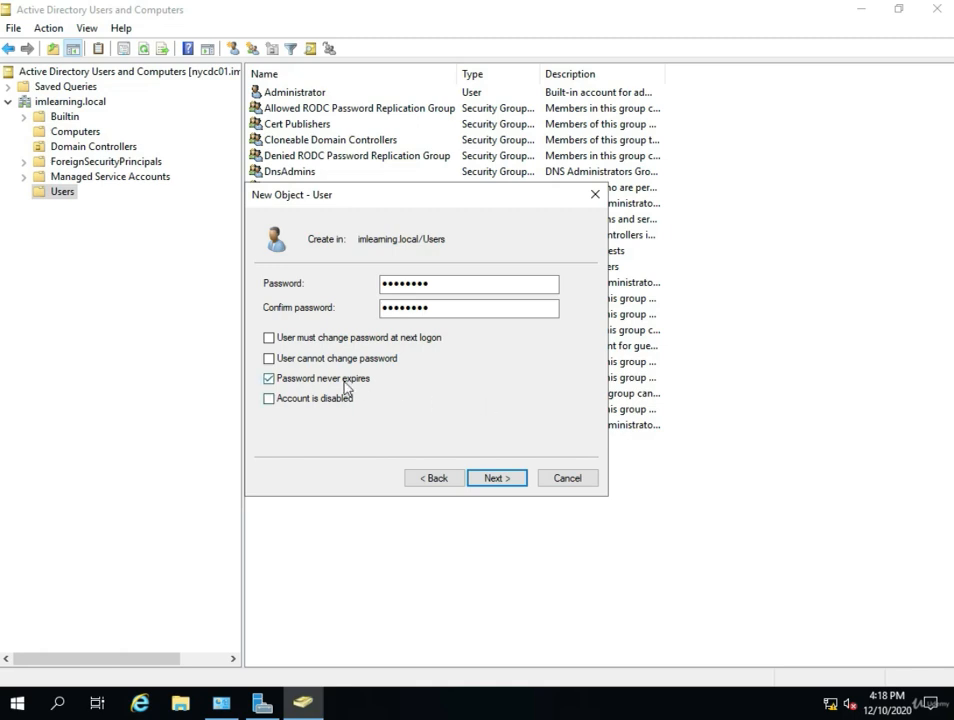
pyautogui.click(300, 381)
pyautogui.click(271, 339)
pyautogui.click(490, 478)
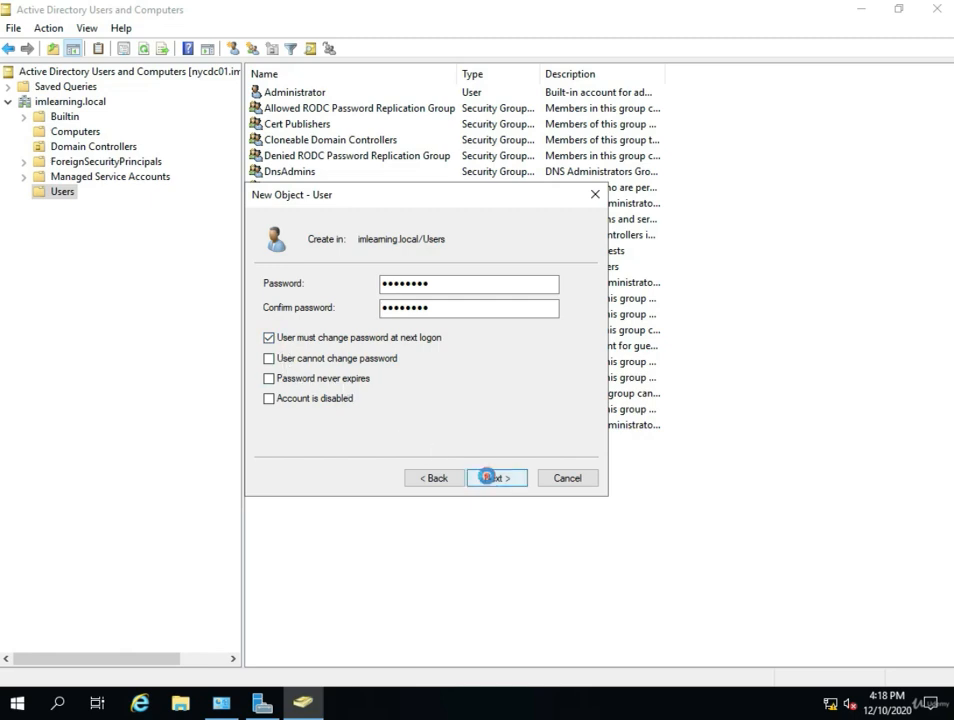
pyautogui.click(490, 478)
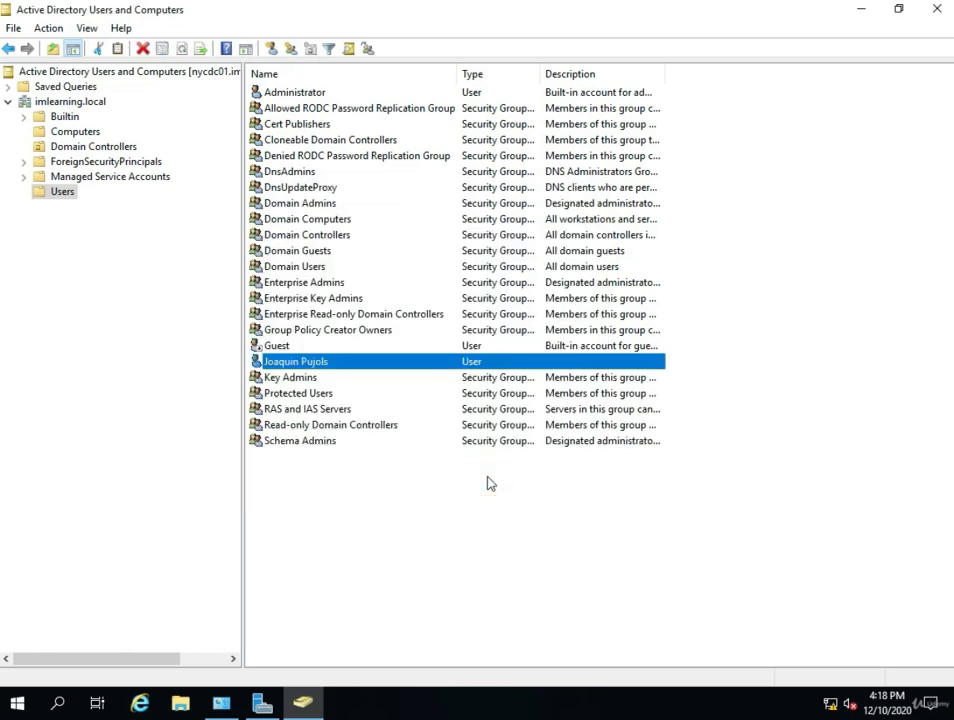
# - Open Find Users, Contacts, and Groups from the Action menu
pyautogui.click(429, 491)
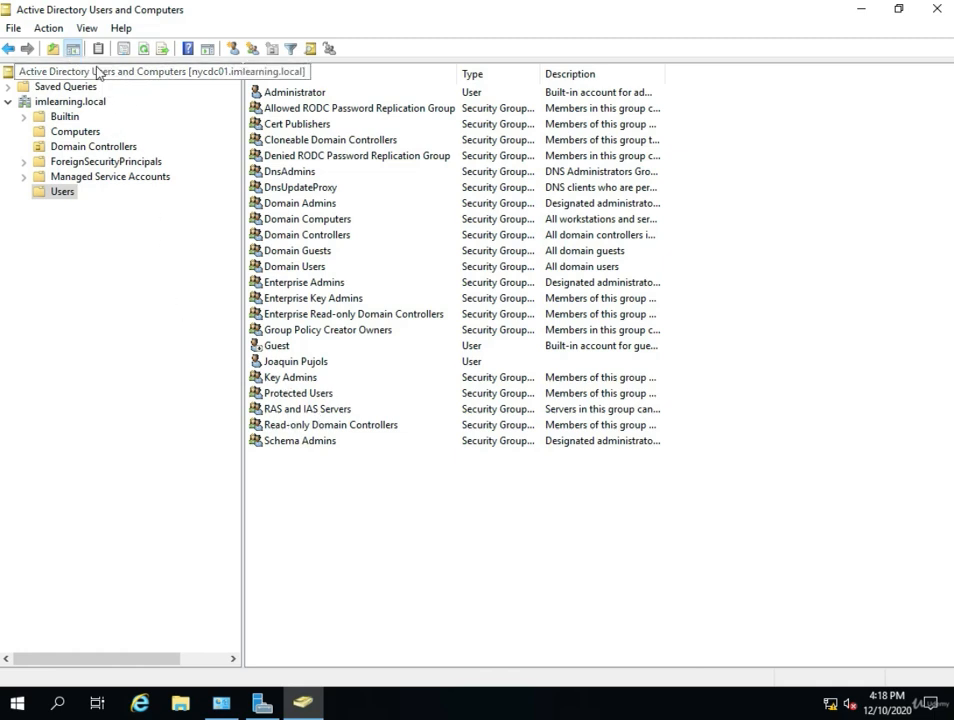
pyautogui.click(48, 28)
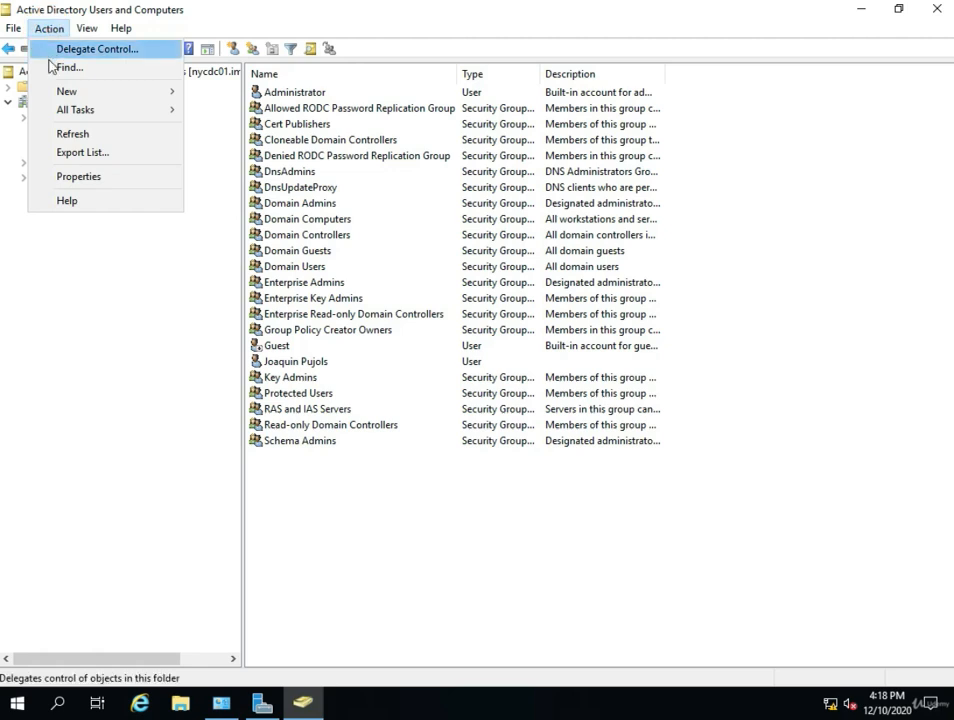
pyautogui.click(50, 70)
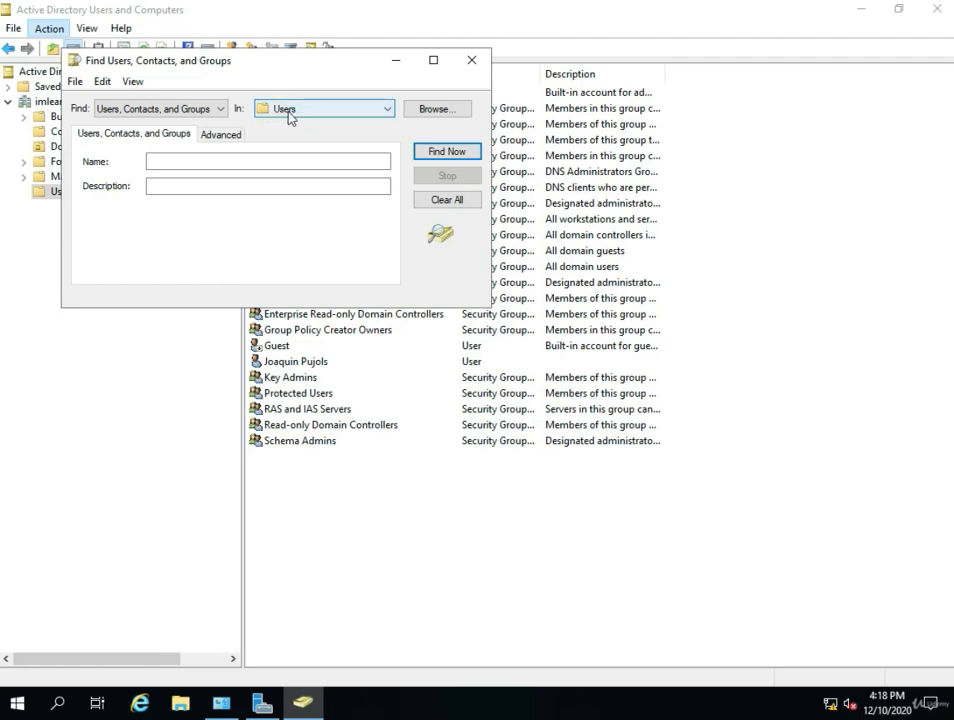
# - Search the whole imlearning.local domain for the user by part of the name
pyautogui.click(289, 113)
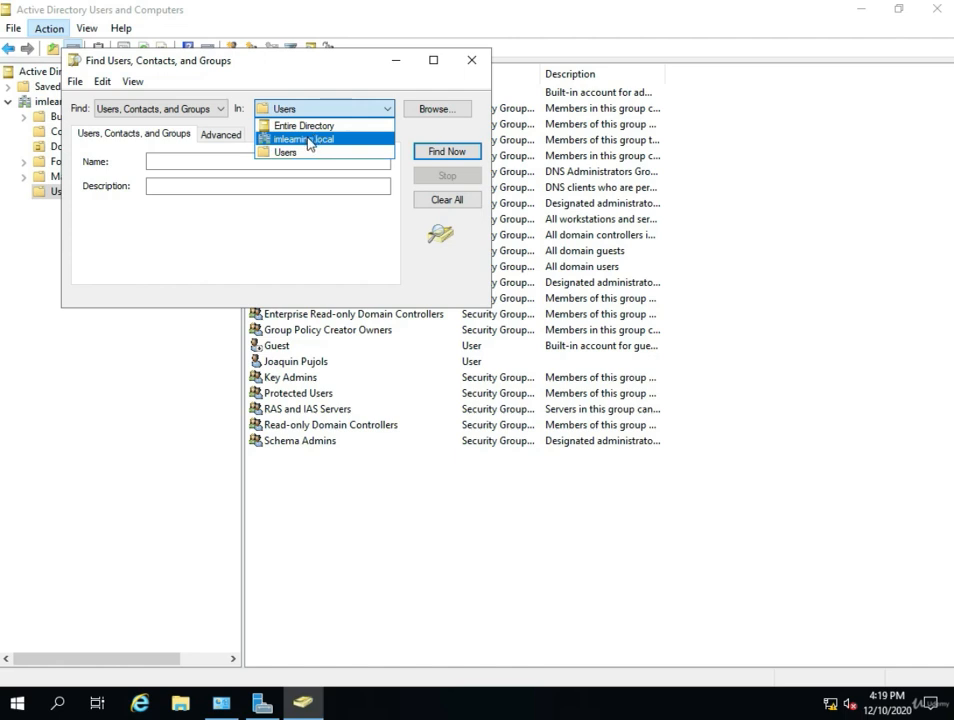
pyautogui.click(308, 141)
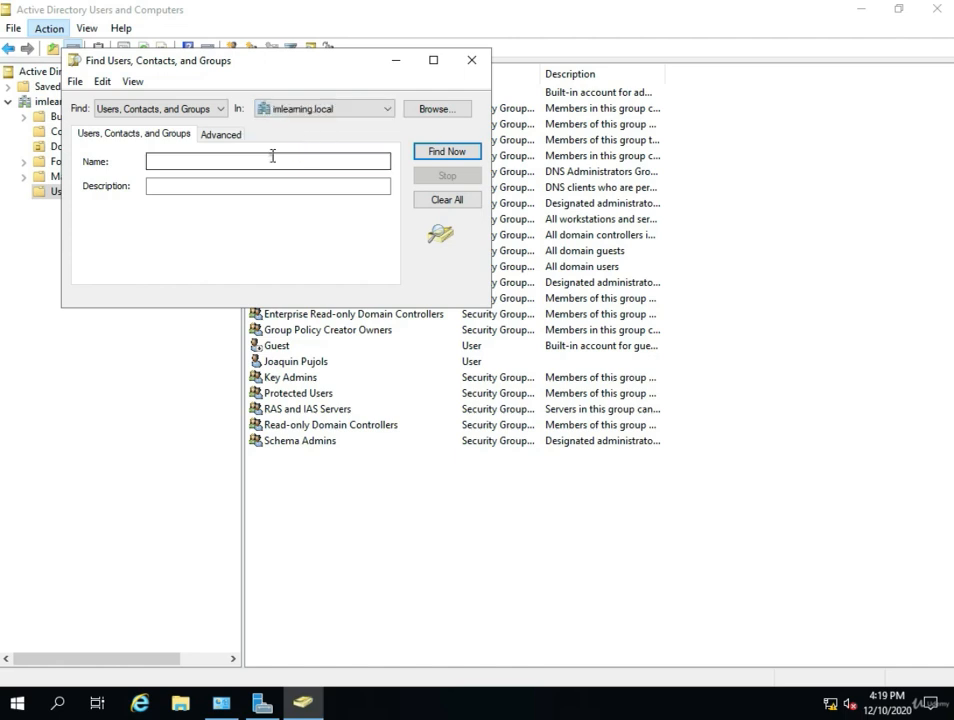
pyautogui.click(272, 156)
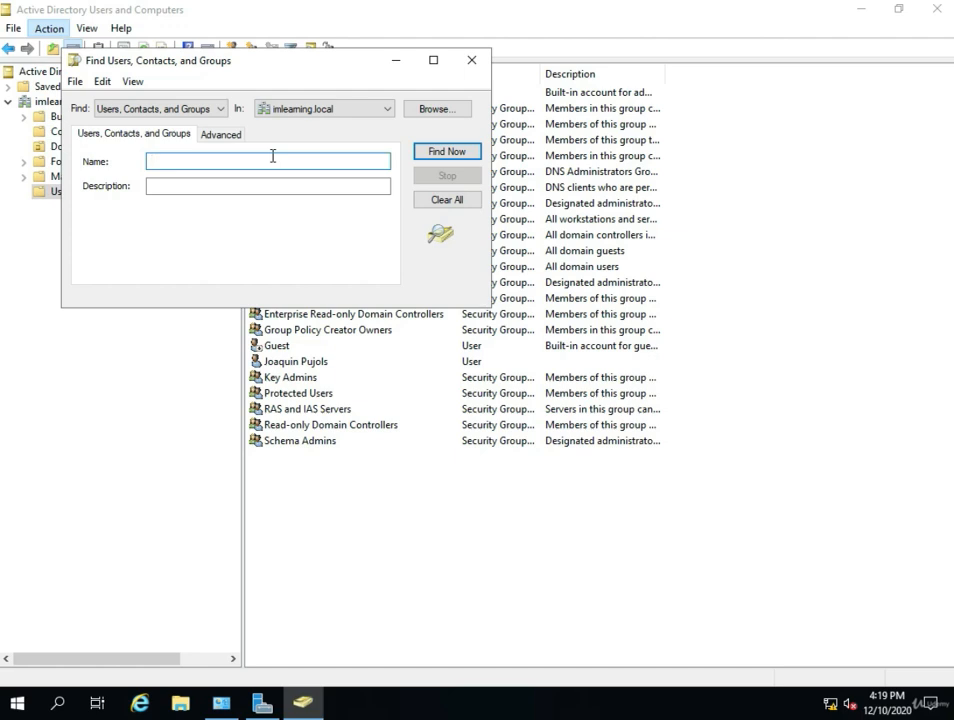
pyautogui.write('pu')
pyautogui.click(421, 163)
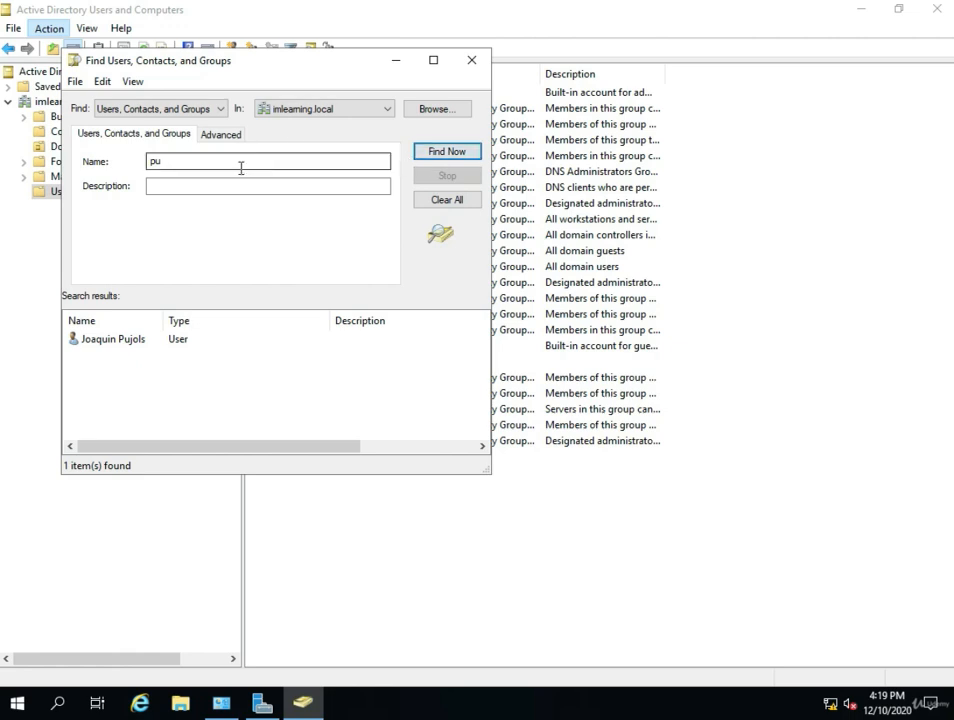
# - Open the Properties of the found user
pyautogui.click(137, 345)
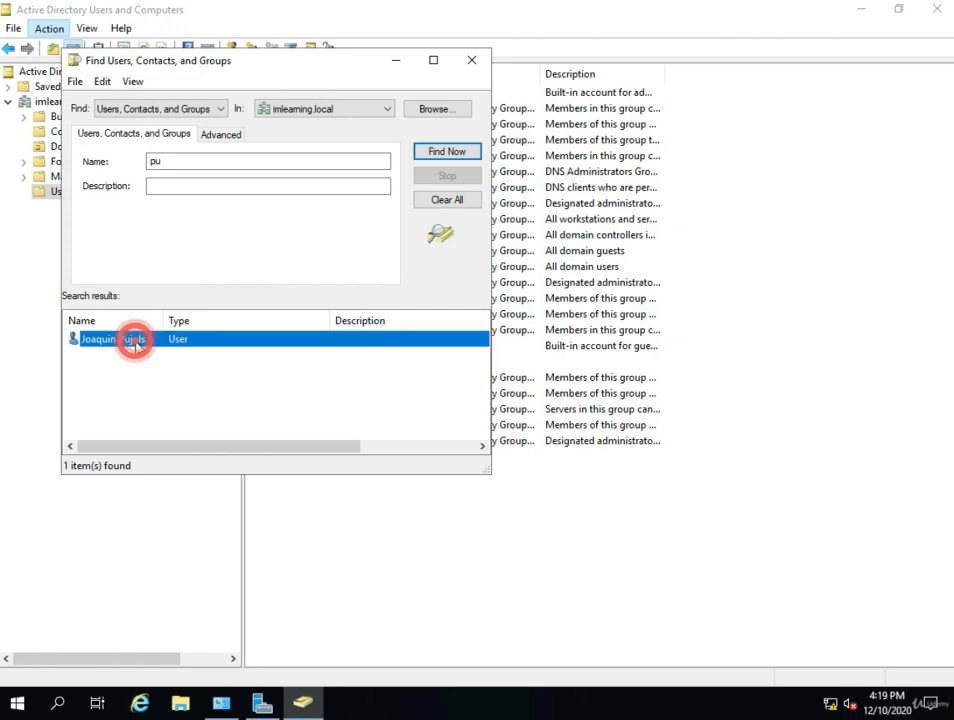
pyautogui.rightClick(137, 347)
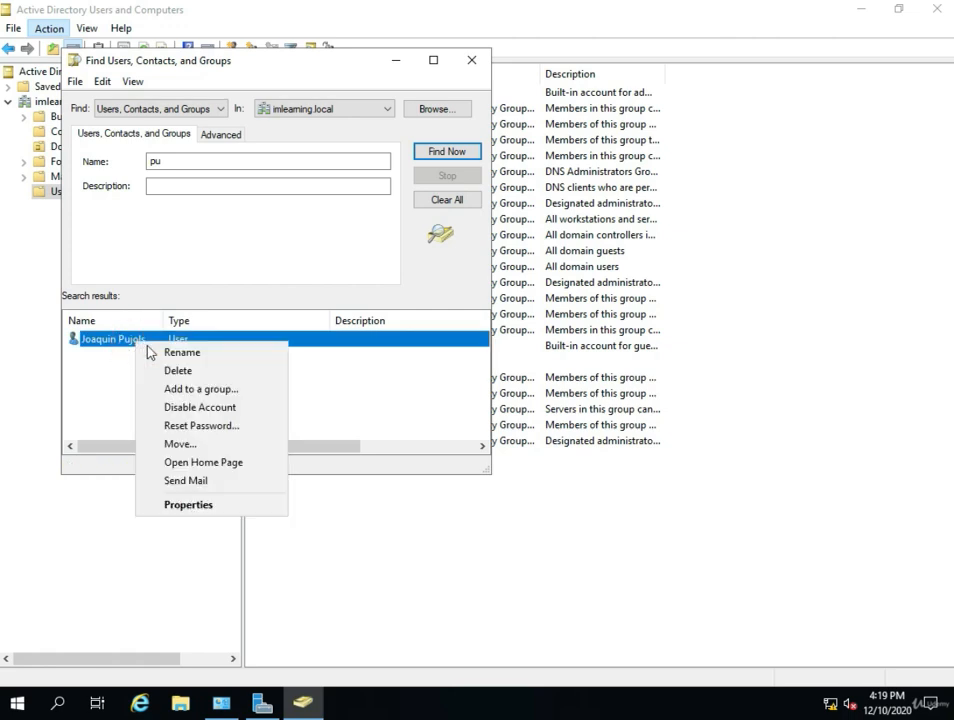
pyautogui.click(172, 505)
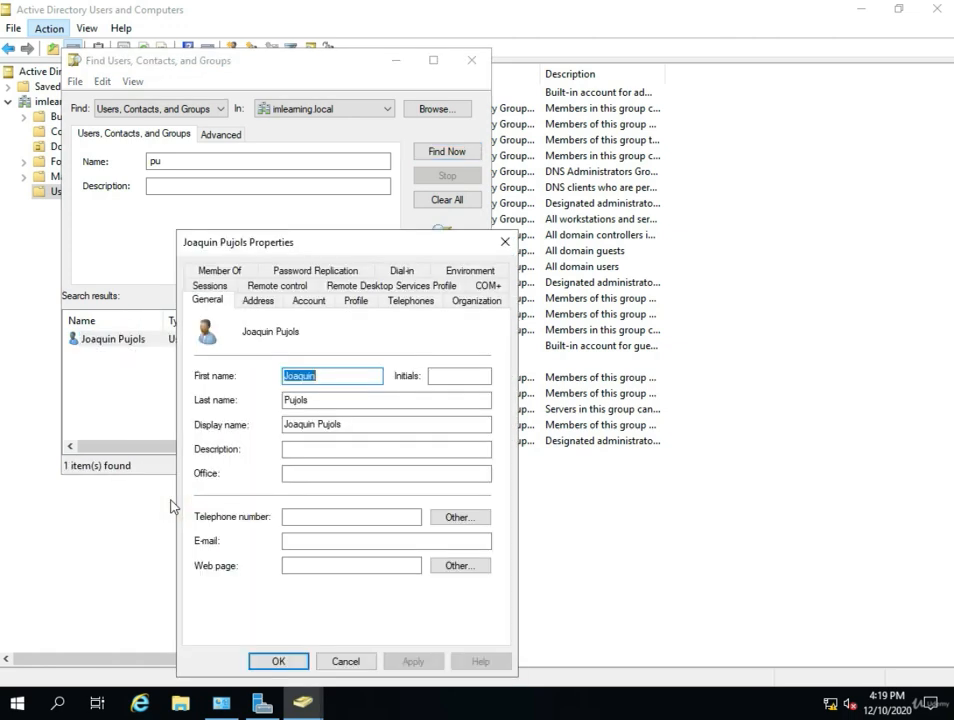
# - Show the Account tab with the user's logon name and password options
pyautogui.click(308, 302)
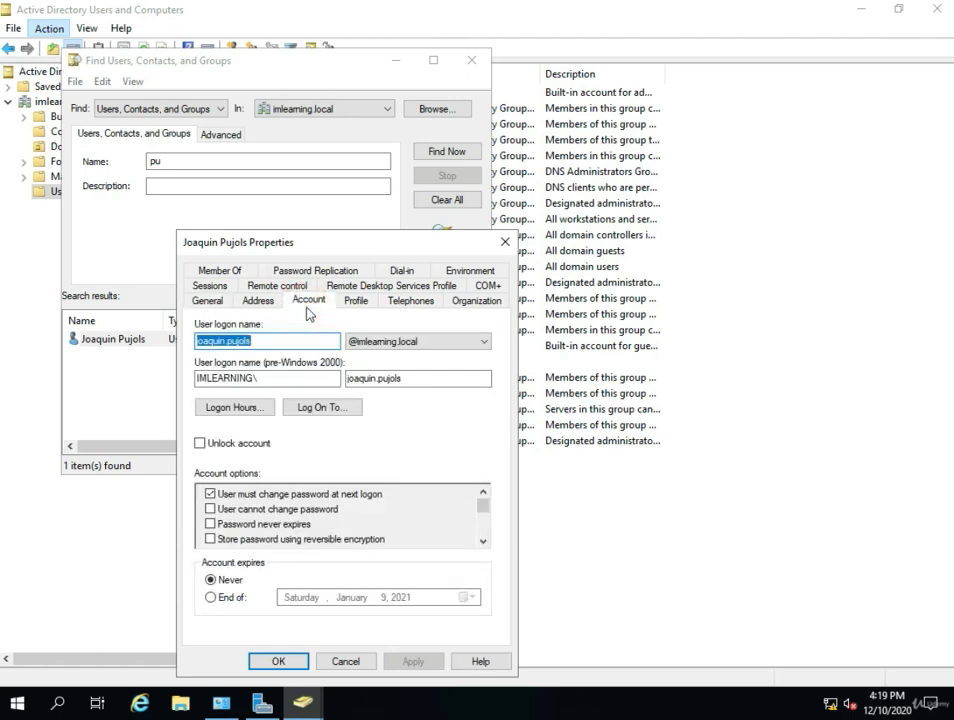